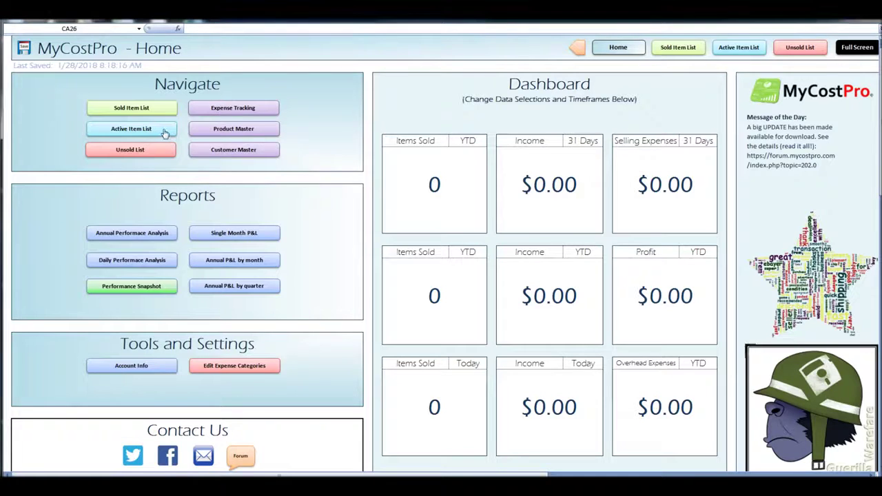
Step: Open the Active Item List and load the current active items from eBay
{"action": "left_click", "coordinate": [163, 131]}
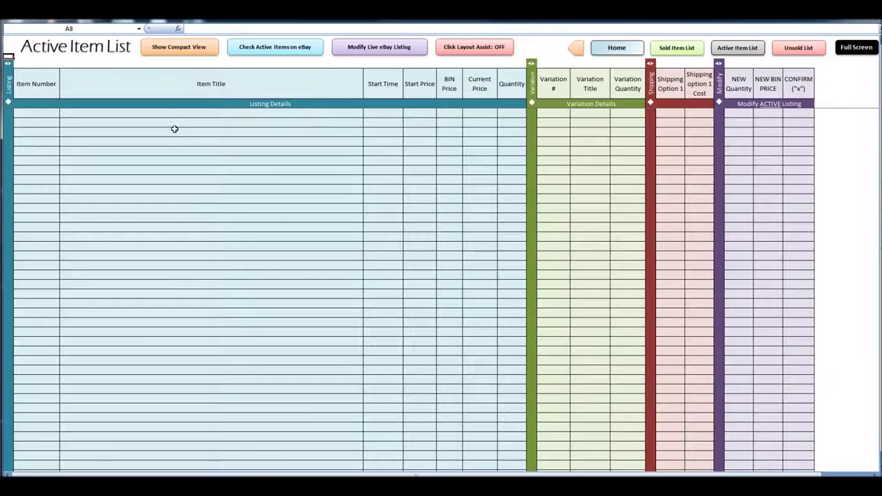
{"action": "left_click", "coordinate": [269, 49]}
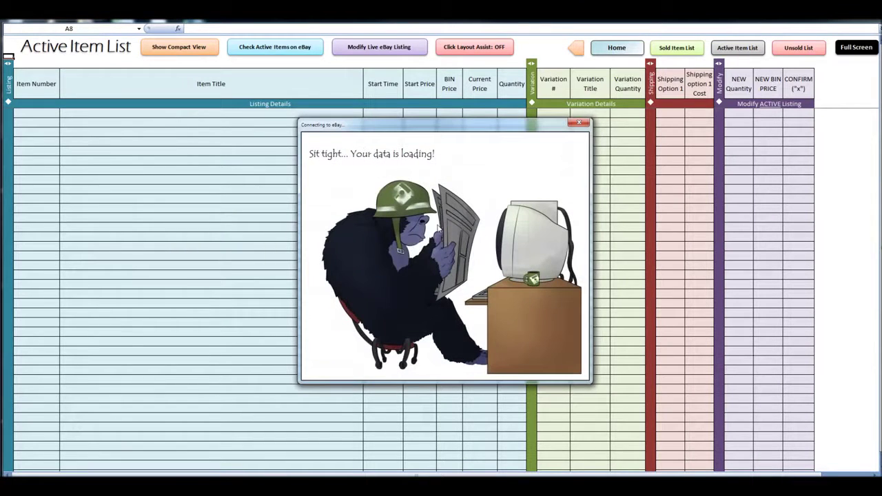
{"action": "left_click", "coordinate": [532, 357]}
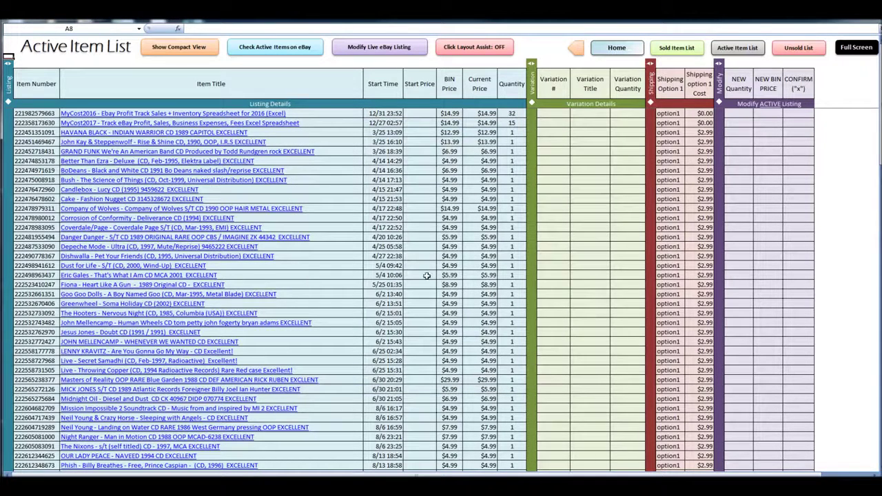
Step: Leave full-screen view and copy all item titles in the Active Item List, from C12 down to the last listing
{"action": "left_click", "coordinate": [866, 51]}
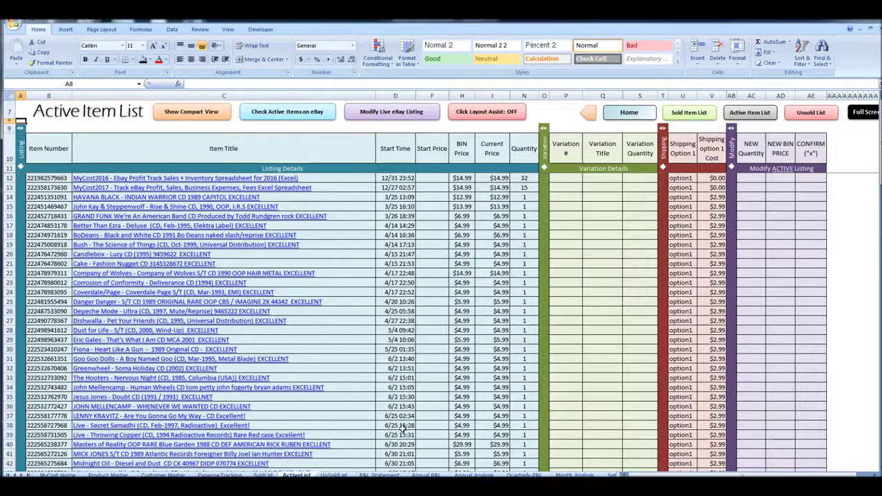
{"action": "left_click_drag", "start_coordinate": [339, 178], "coordinate": [353, 441]}
{"action": "key", "text": "ctrl+c"}
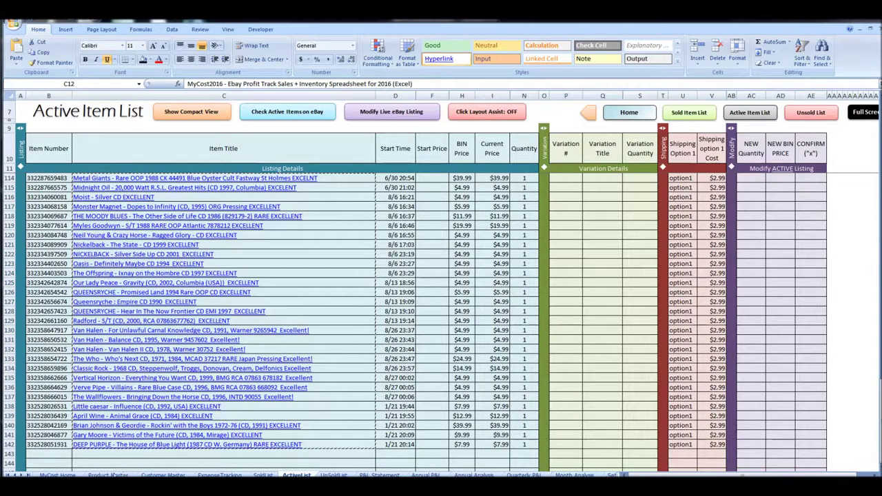
Step: Paste the copied titles as values into Product Master's Listing Description column from C4, and widen that column to fit them
{"action": "left_click", "coordinate": [107, 476]}
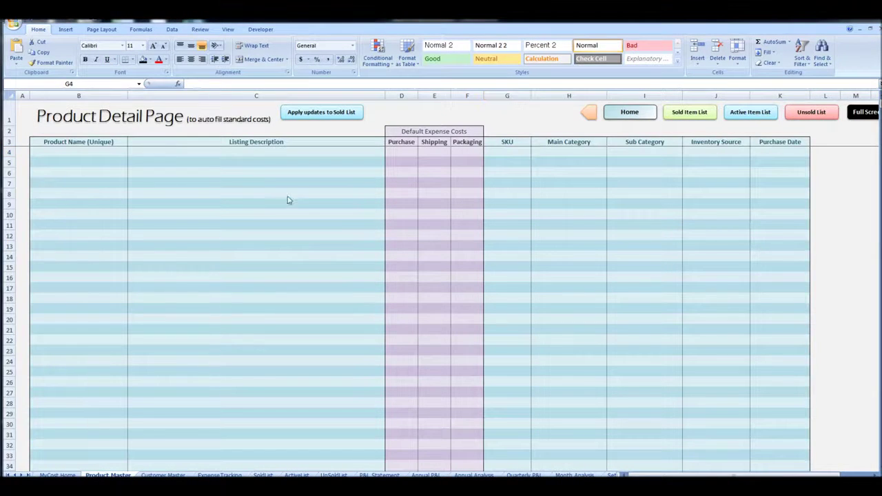
{"action": "left_click", "coordinate": [242, 155]}
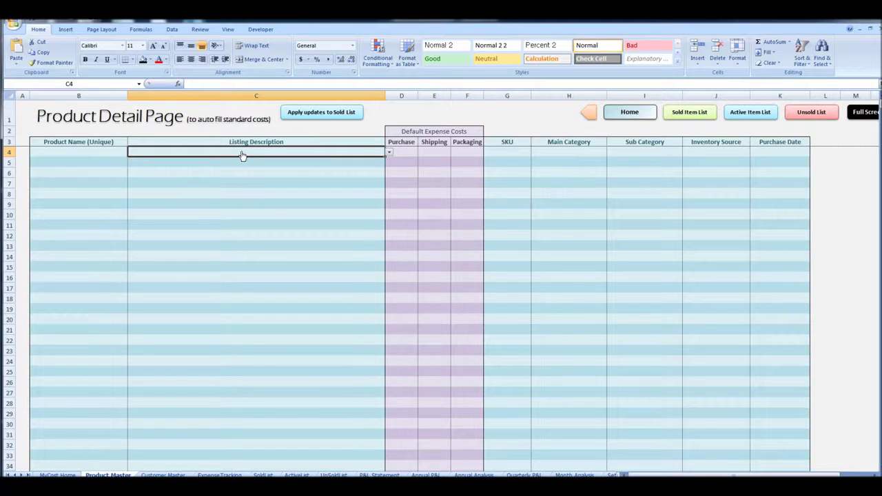
{"action": "right_click", "coordinate": [242, 156]}
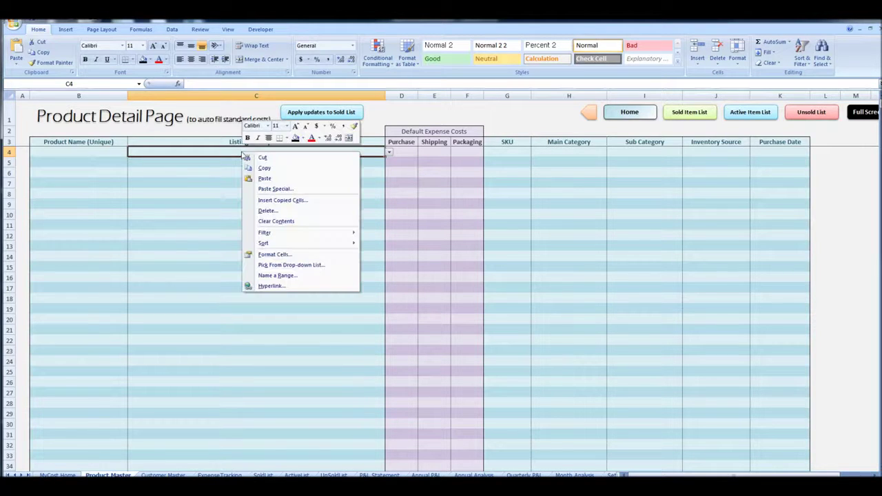
{"action": "left_click", "coordinate": [273, 189]}
{"action": "left_click", "coordinate": [208, 152]}
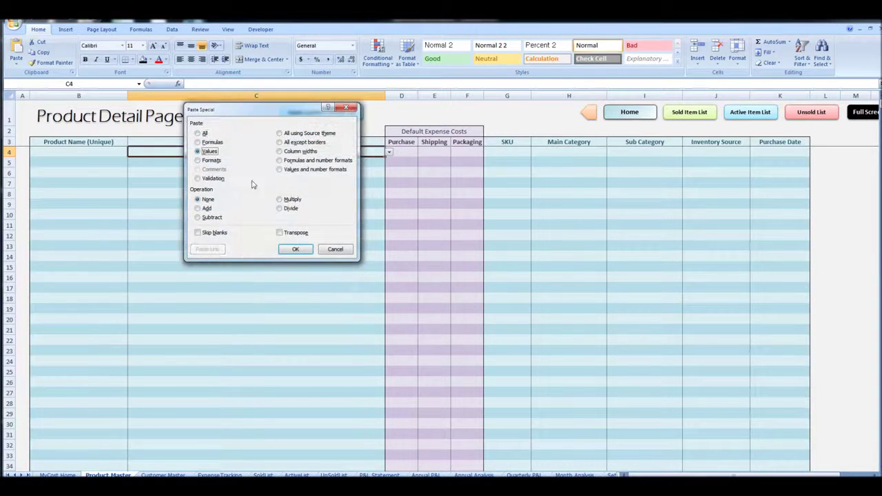
{"action": "left_click", "coordinate": [295, 249]}
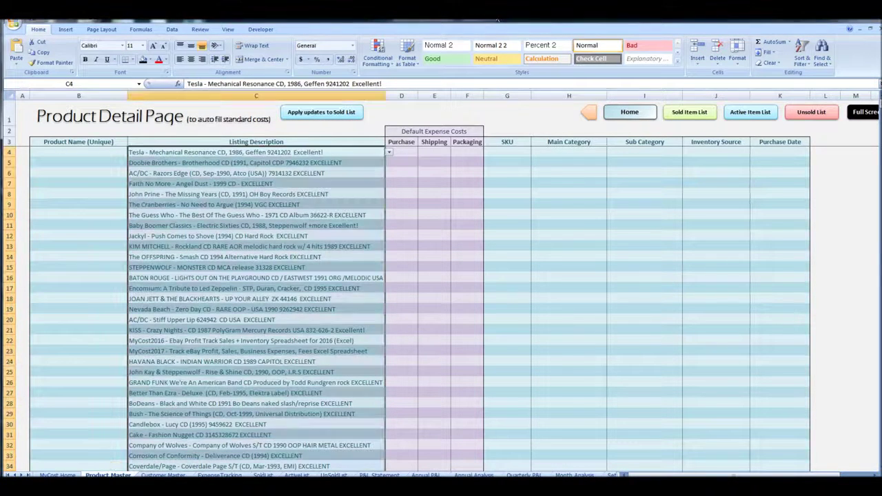
{"action": "left_click_drag", "start_coordinate": [384, 95], "coordinate": [397, 95]}
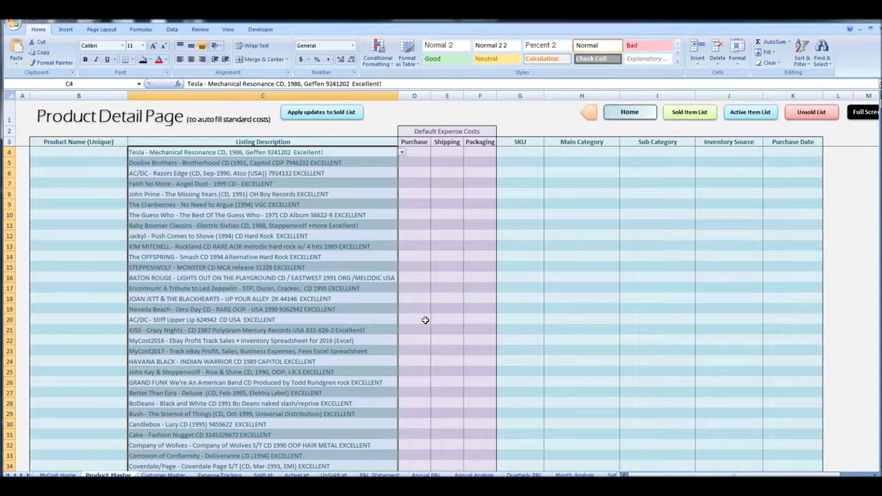
Step: Enter a default purchase cost of 0.79 for the first product in D4
{"action": "left_click", "coordinate": [418, 150]}
{"action": "double_click", "coordinate": [418, 150]}
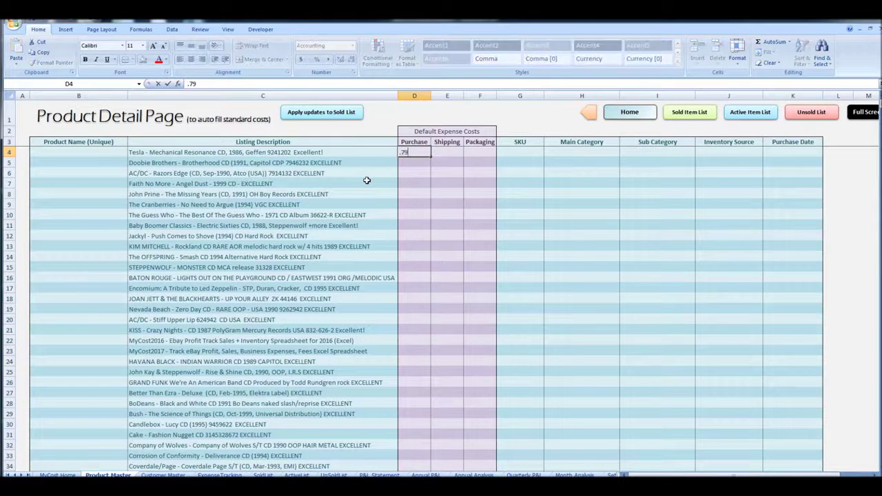
{"action": "key", "text": "Return"}
Step: Copy the first product's purchase cost and paste it as values into D5 through D29
{"action": "left_click", "coordinate": [425, 153]}
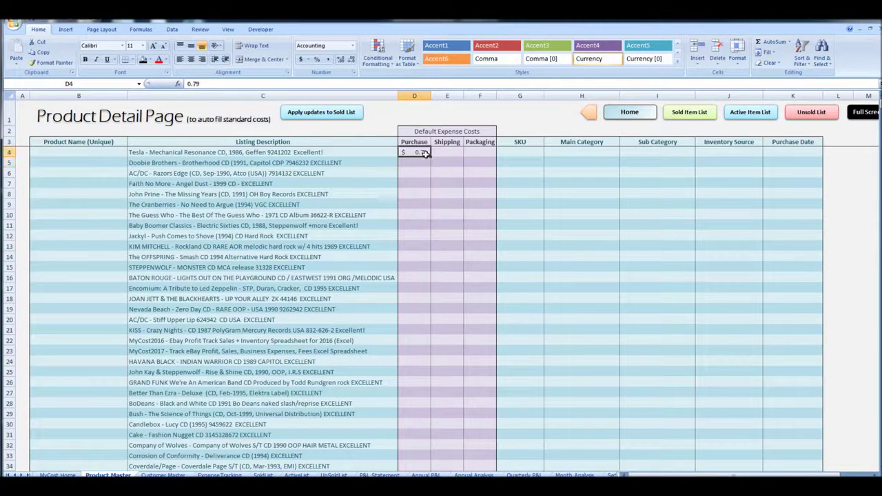
{"action": "left_click_drag", "start_coordinate": [425, 152], "coordinate": [424, 410]}
{"action": "right_click", "coordinate": [421, 401]}
{"action": "left_click", "coordinate": [451, 446]}
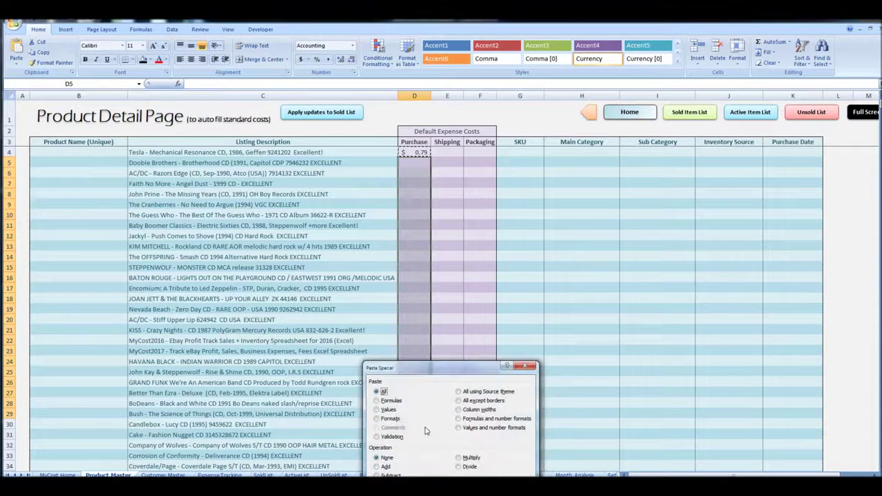
{"action": "left_click", "coordinate": [388, 409]}
{"action": "key", "text": "Return"}
{"action": "left_click", "coordinate": [472, 214]}
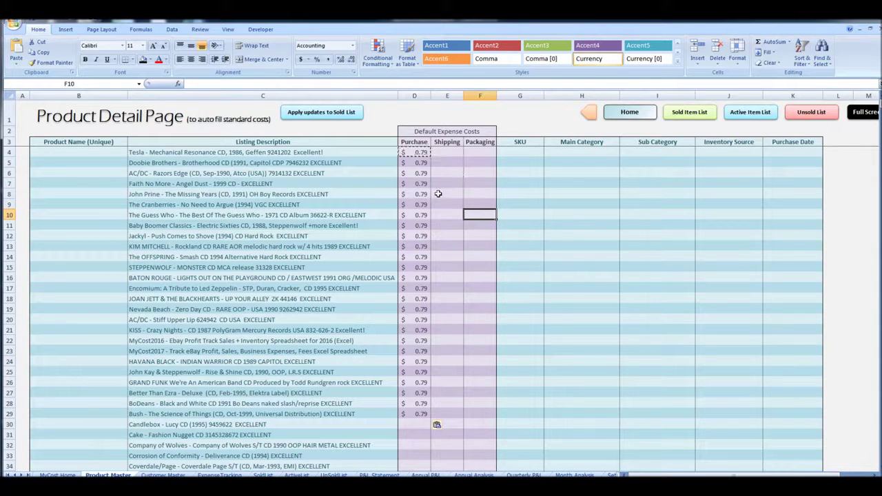
Step: Enter a12345 as the SKU of the first product in G4
{"action": "left_click_drag", "start_coordinate": [529, 150], "coordinate": [532, 421]}
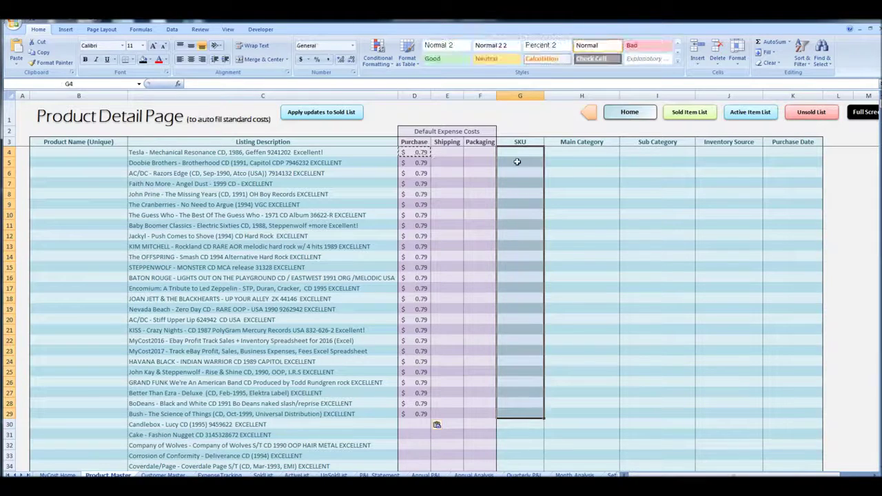
{"action": "left_click", "coordinate": [515, 157]}
{"action": "type", "text": "a123"}
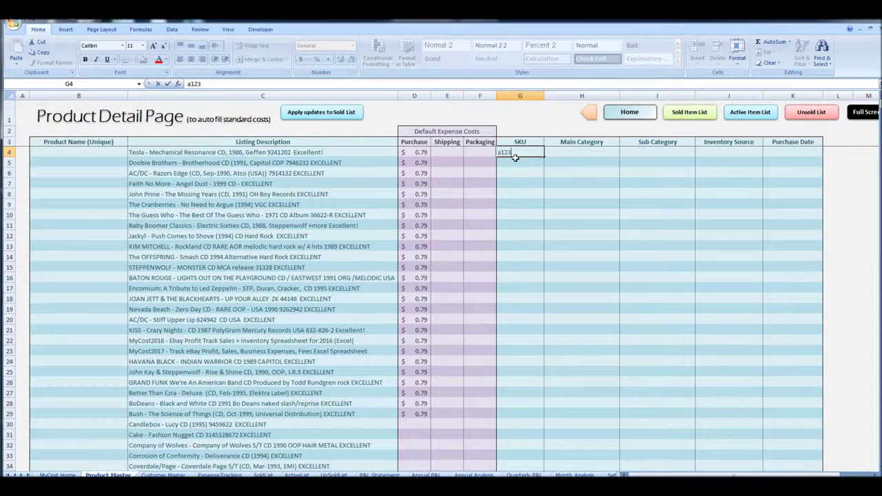
{"action": "type", "text": "45"}
{"action": "left_click", "coordinate": [523, 203]}
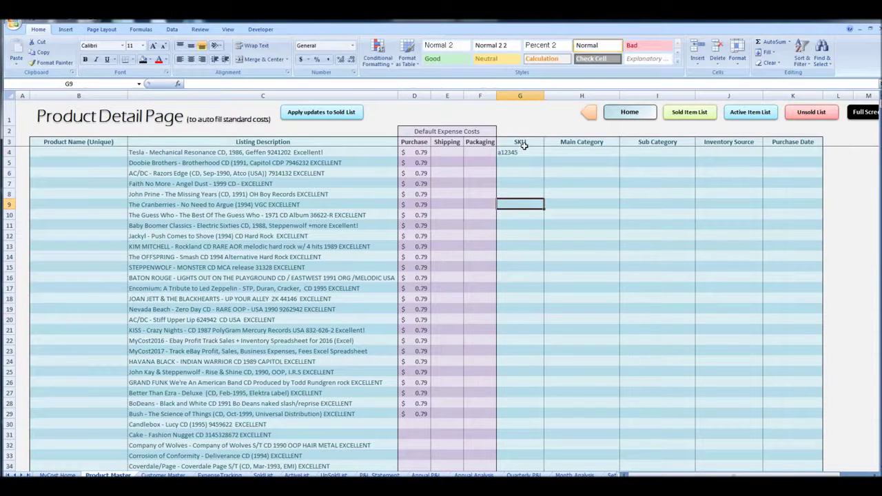
{"action": "left_click_drag", "start_coordinate": [516, 152], "coordinate": [521, 394]}
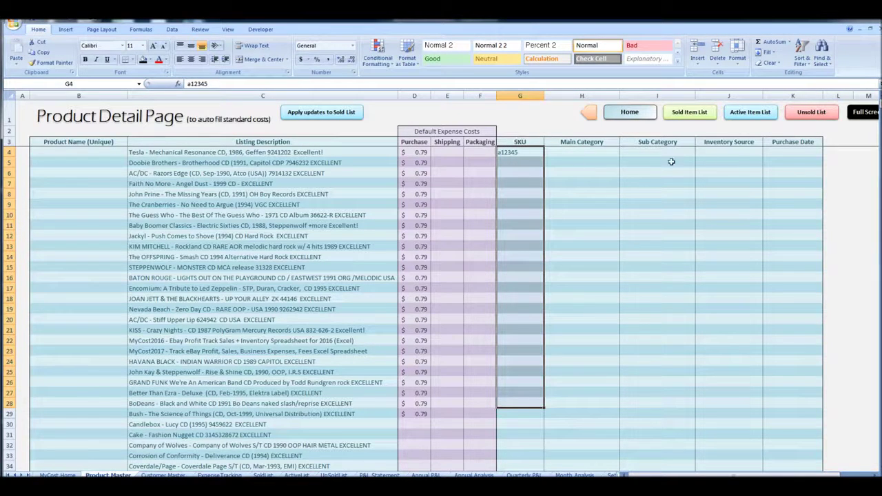
Step: Enter CD Lady as the inventory source of the first product in J4
{"action": "left_click", "coordinate": [738, 153]}
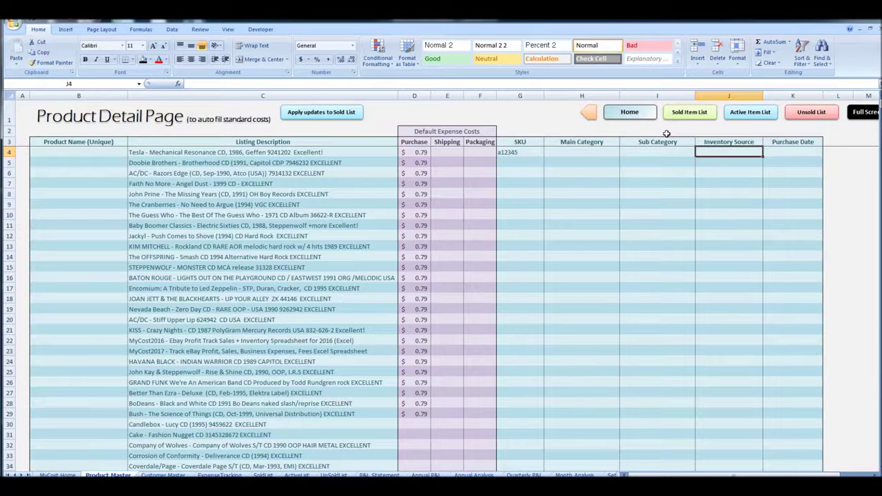
{"action": "type", "text": "CD Lady"}
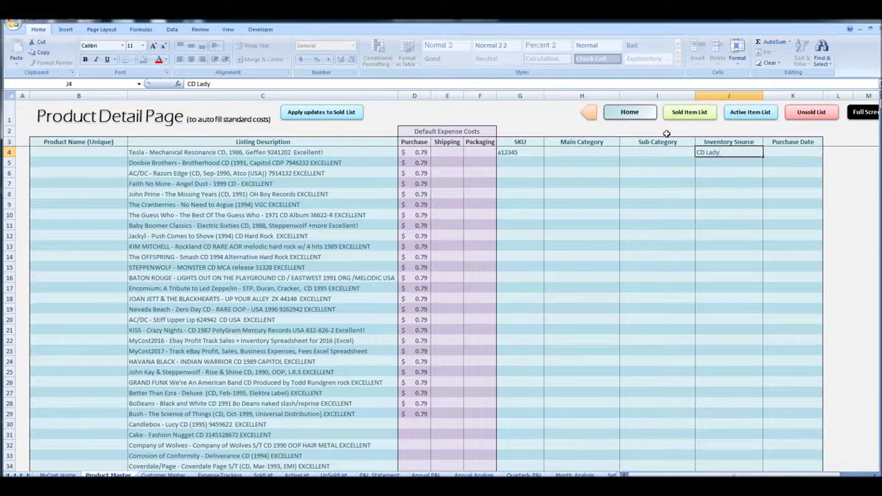
{"action": "key", "text": "Return"}
Step: Copy the first product's inventory source and paste it as values into J5 through J29
{"action": "left_click", "coordinate": [737, 155]}
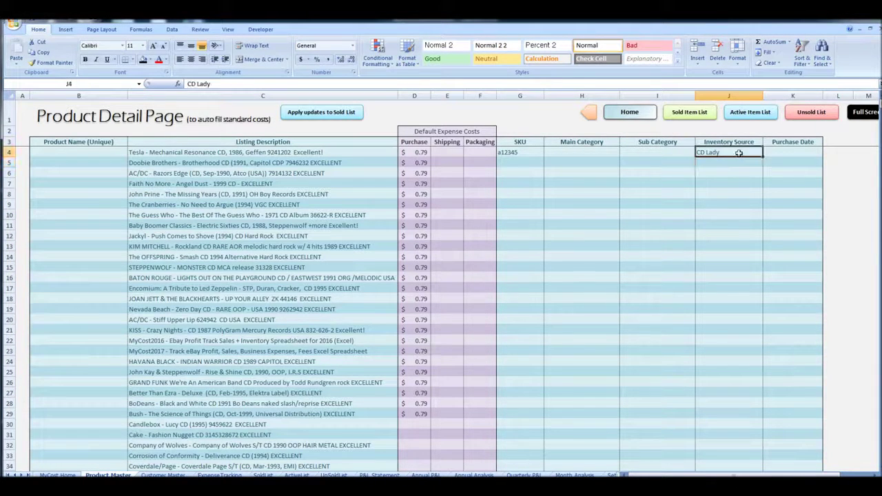
{"action": "key", "text": "ctrl+c"}
{"action": "left_click_drag", "start_coordinate": [733, 164], "coordinate": [743, 418]}
{"action": "right_click", "coordinate": [740, 397]}
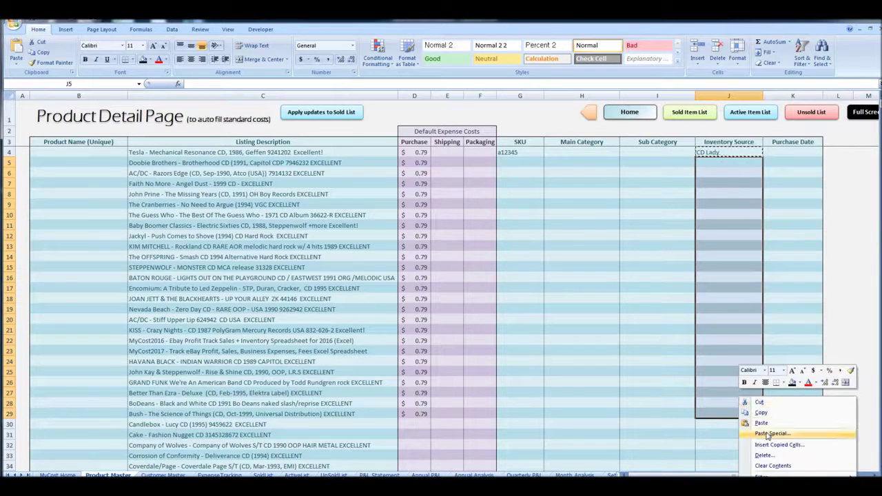
{"action": "left_click", "coordinate": [768, 431]}
{"action": "left_click", "coordinate": [703, 396]}
{"action": "key", "text": "Return"}
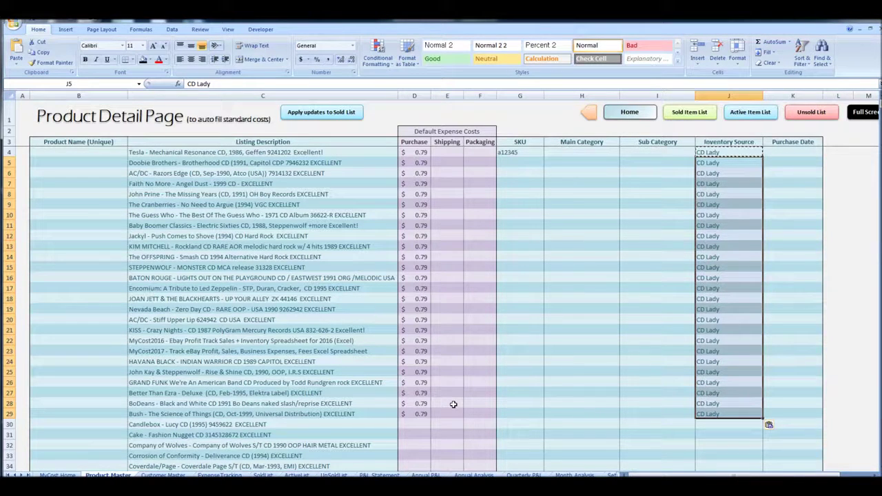
{"action": "left_click_drag", "start_coordinate": [475, 152], "coordinate": [475, 406]}
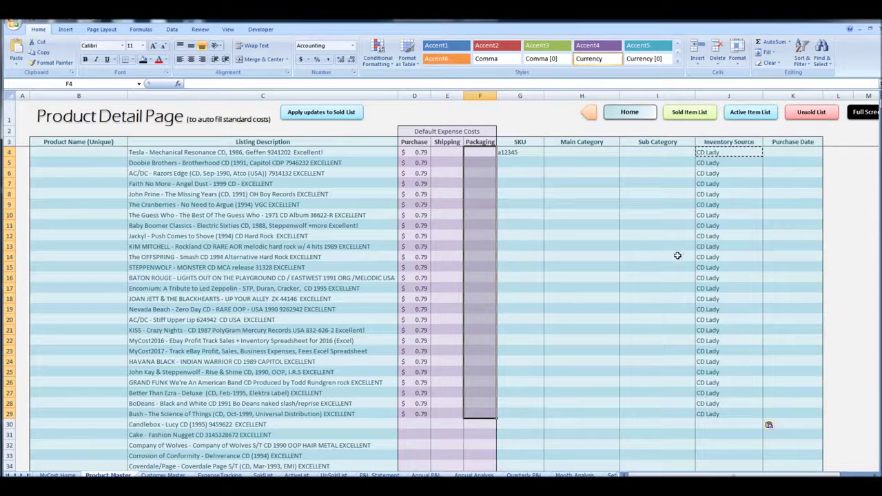
{"action": "left_click", "coordinate": [799, 153]}
{"action": "left_click", "coordinate": [792, 142]}
{"action": "left_click_drag", "start_coordinate": [795, 152], "coordinate": [793, 415]}
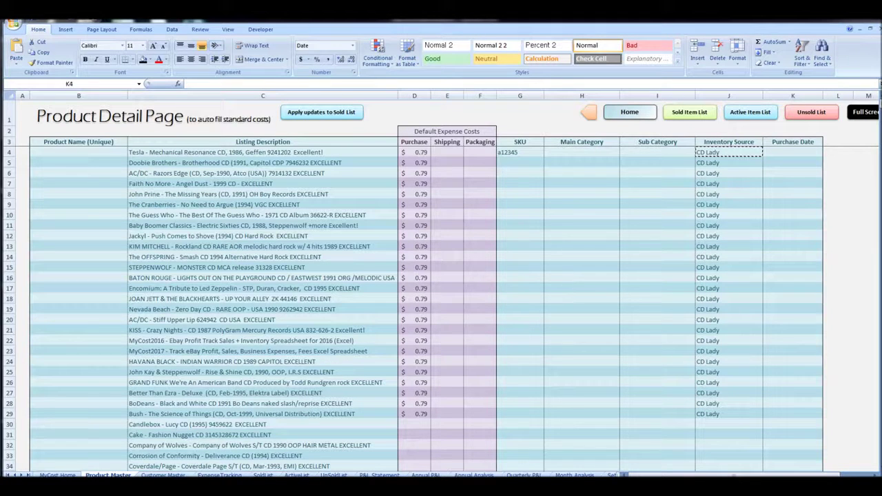
Step: Return to full-screen view and, in the Account Info settings, reset the sold-item download duration to 60 days
{"action": "left_click", "coordinate": [862, 111]}
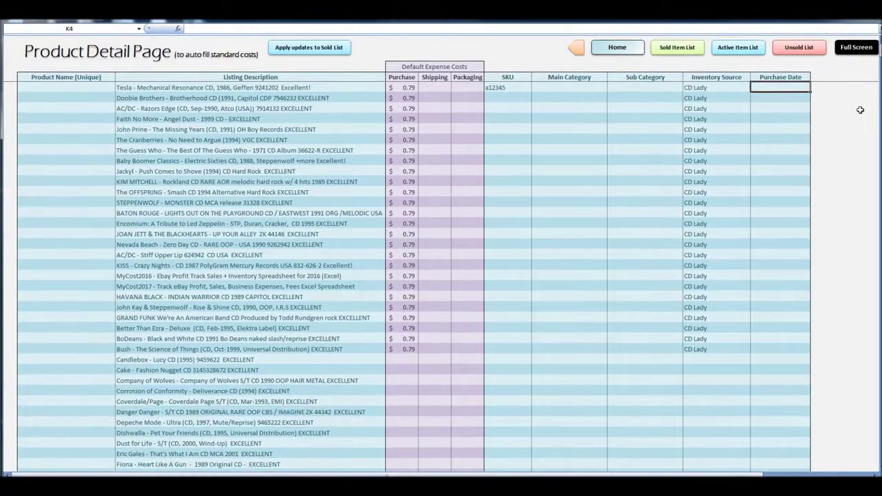
{"action": "left_click", "coordinate": [628, 51]}
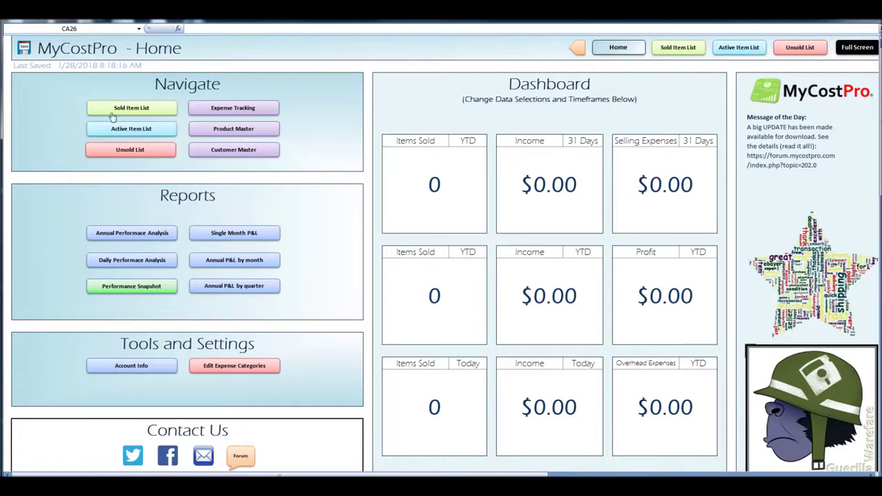
{"action": "left_click", "coordinate": [131, 366]}
{"action": "left_click", "coordinate": [410, 197]}
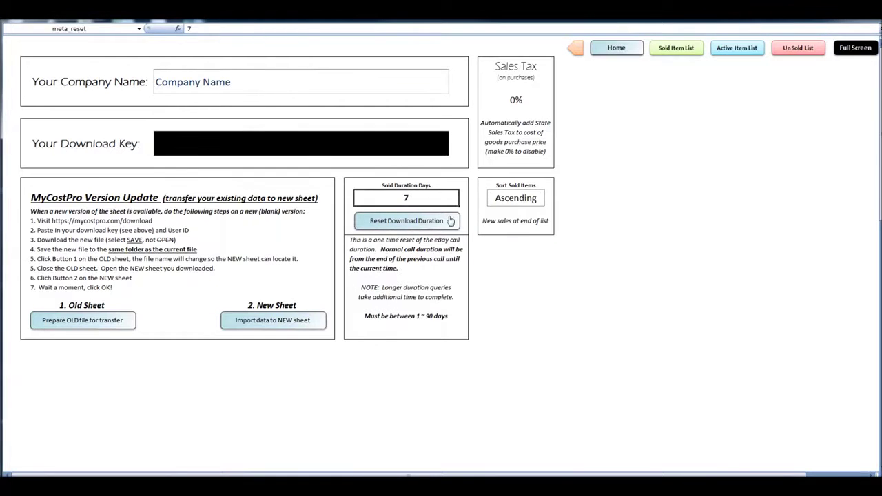
{"action": "type", "text": "60"}
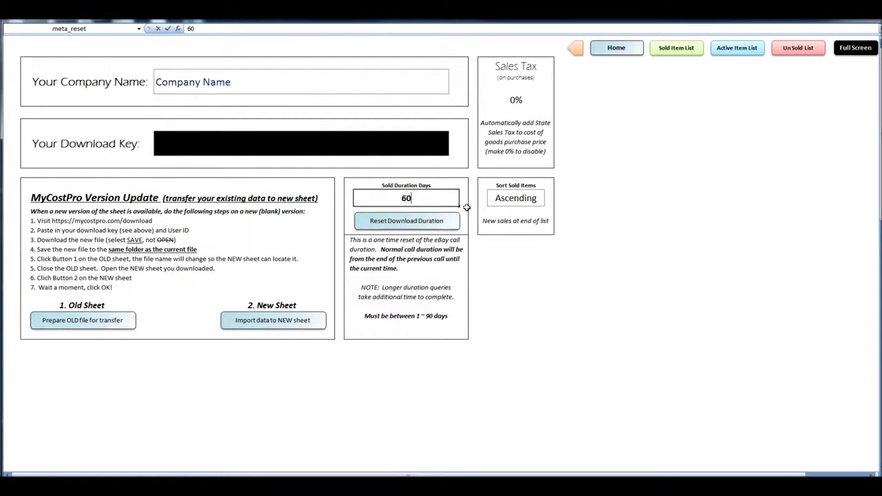
{"action": "left_click", "coordinate": [433, 223]}
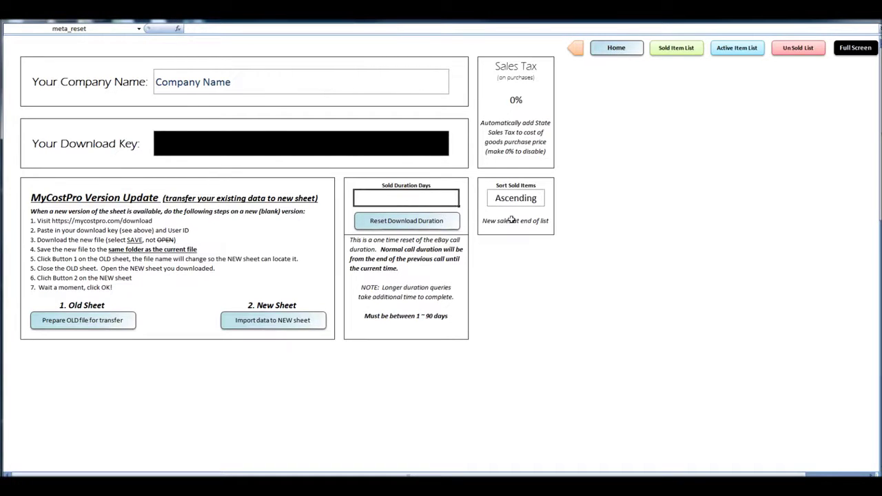
Step: Download the sales from eBay into the Sold Item List and check the filled-in item purchase prices
{"action": "left_click", "coordinate": [680, 50]}
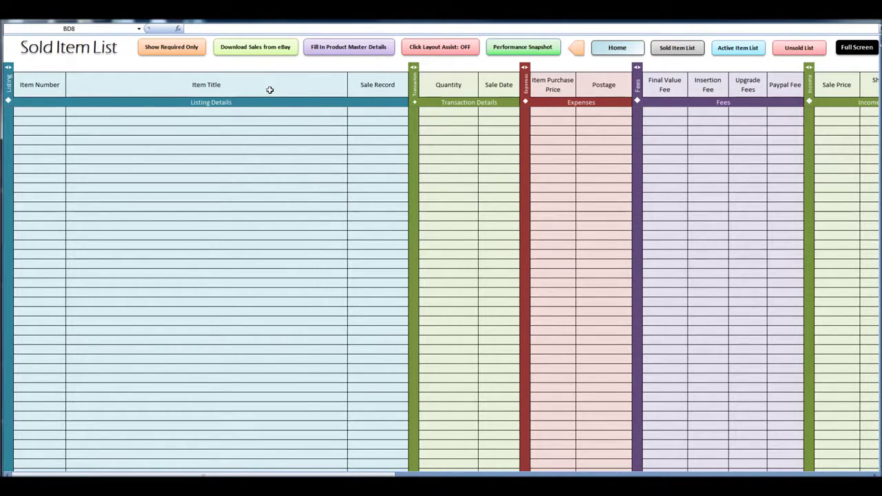
{"action": "left_click", "coordinate": [235, 56]}
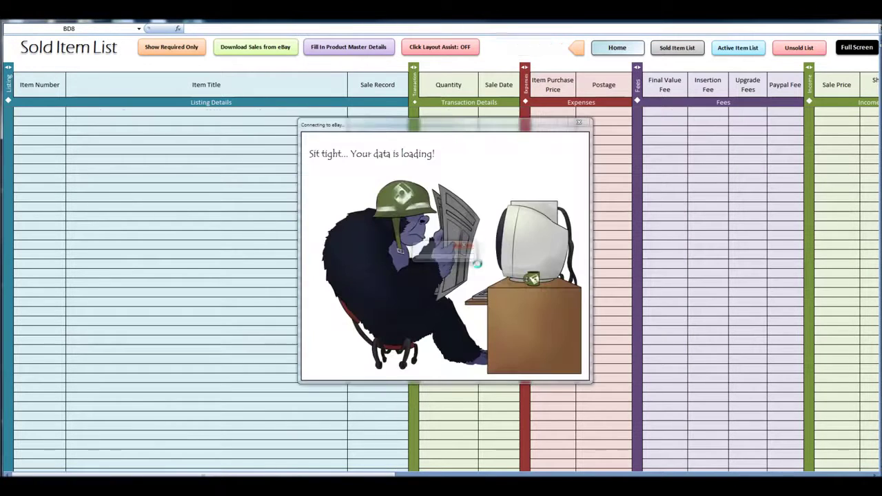
{"action": "left_click", "coordinate": [539, 354]}
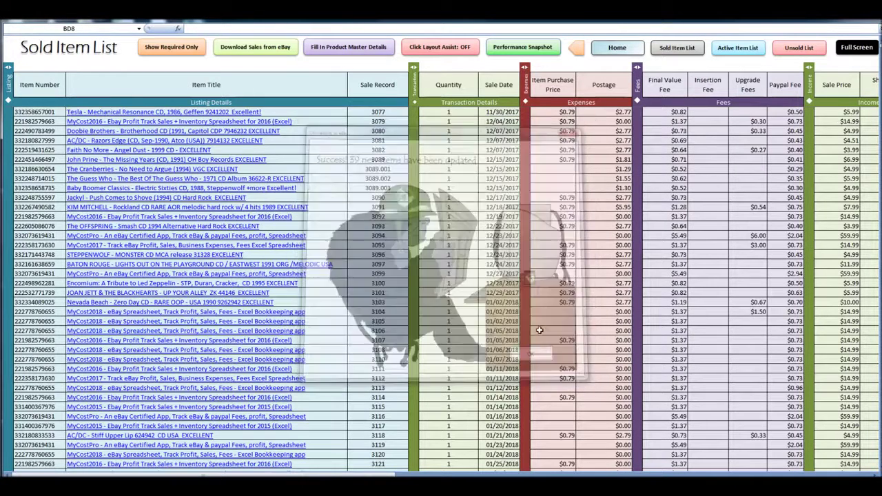
{"action": "left_click_drag", "start_coordinate": [565, 113], "coordinate": [564, 376]}
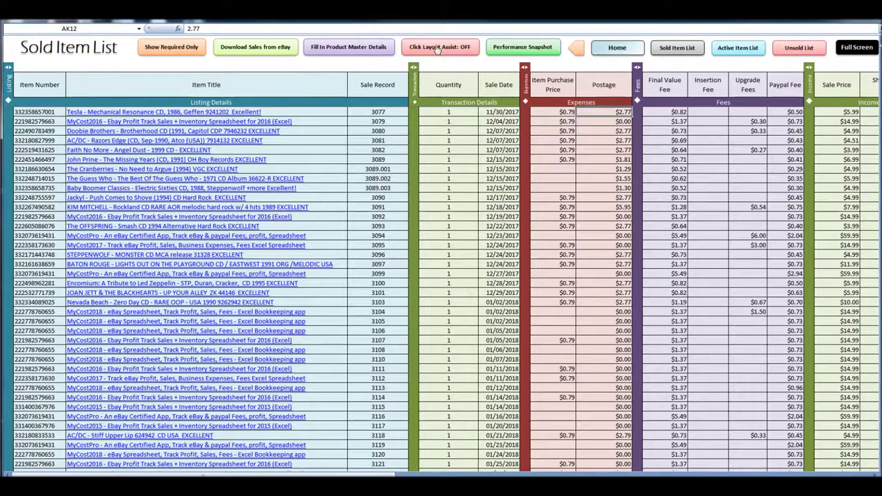
Step: Turn on Click Layout Assist for the Sold Item List and expand and recollapse the hidden Expenses columns
{"action": "left_click", "coordinate": [437, 50]}
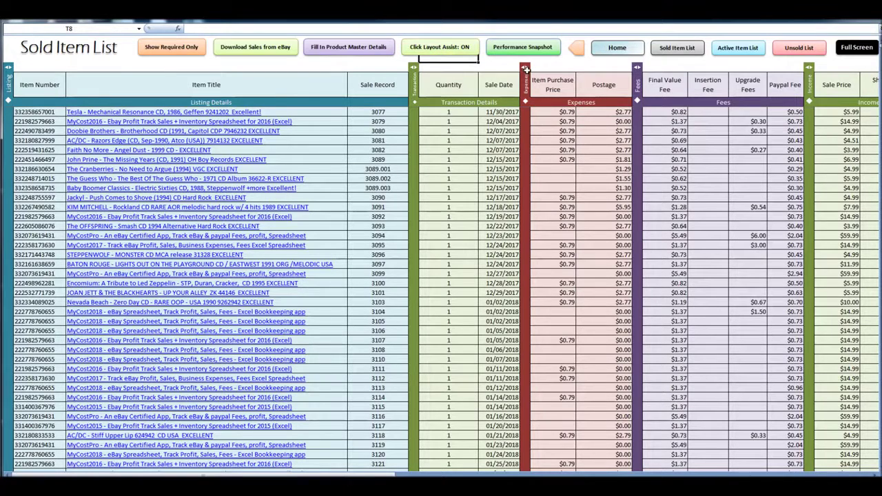
{"action": "left_click", "coordinate": [525, 69]}
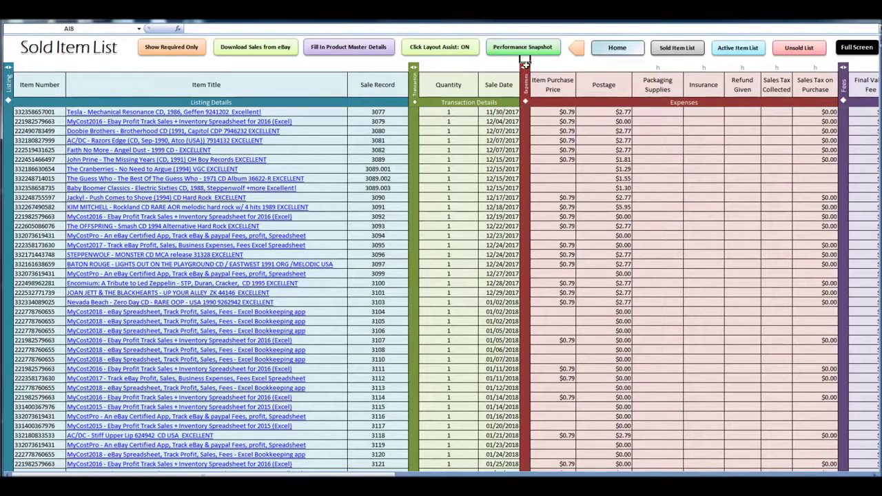
{"action": "left_click", "coordinate": [525, 66]}
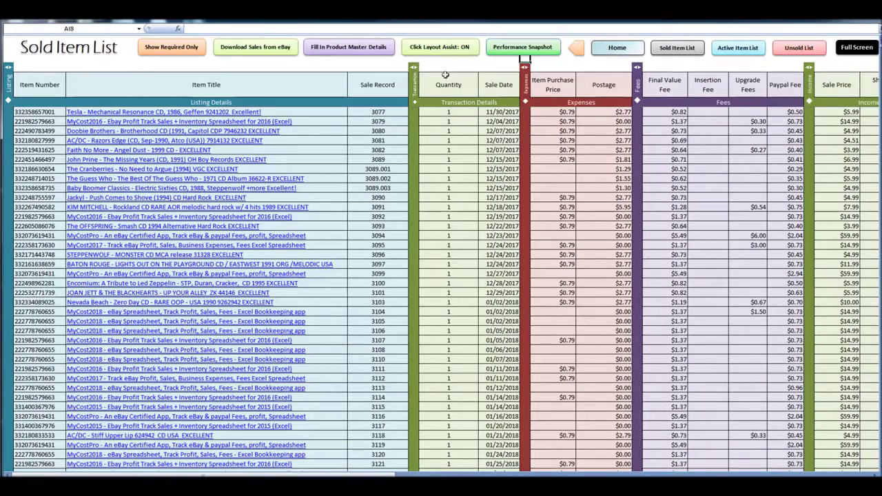
Step: Expand the hidden Transaction Details and Product Details columns and check the sold items' shipping data and inventory sources
{"action": "left_click", "coordinate": [413, 67]}
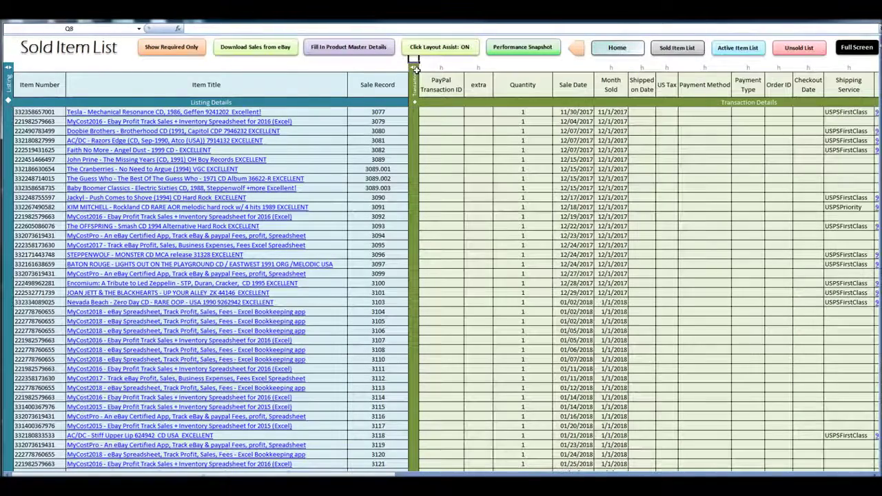
{"action": "left_click_drag", "start_coordinate": [389, 473], "coordinate": [393, 473]}
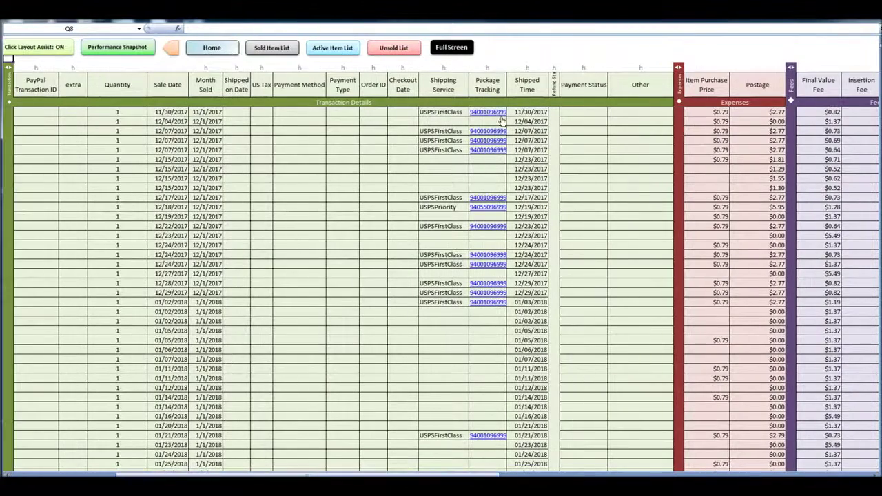
{"action": "left_click_drag", "start_coordinate": [485, 472], "coordinate": [543, 472]}
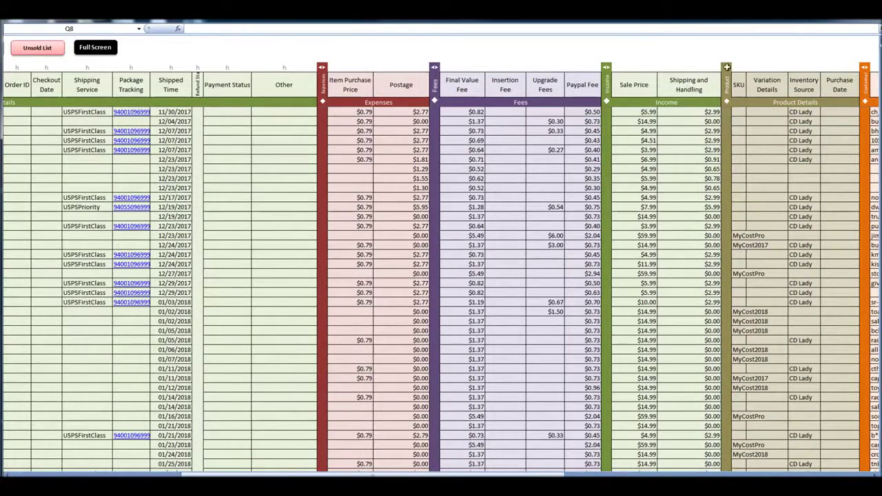
{"action": "left_click", "coordinate": [726, 67]}
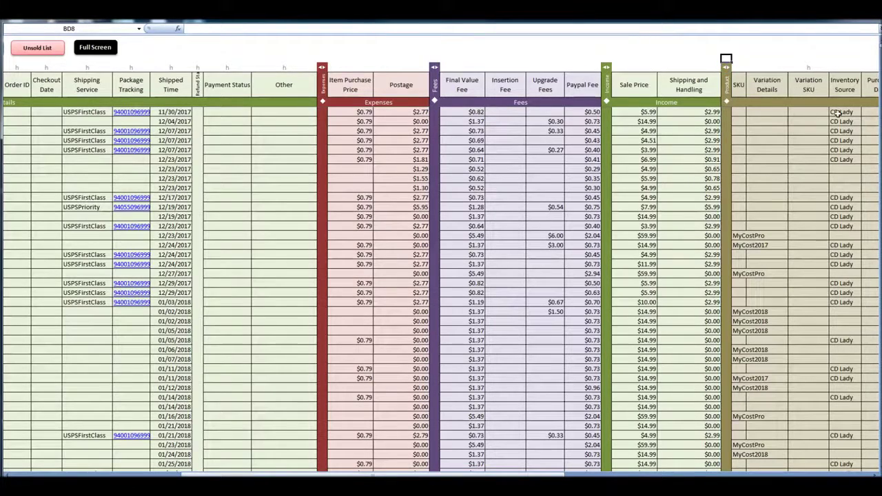
{"action": "left_click_drag", "start_coordinate": [842, 112], "coordinate": [852, 399]}
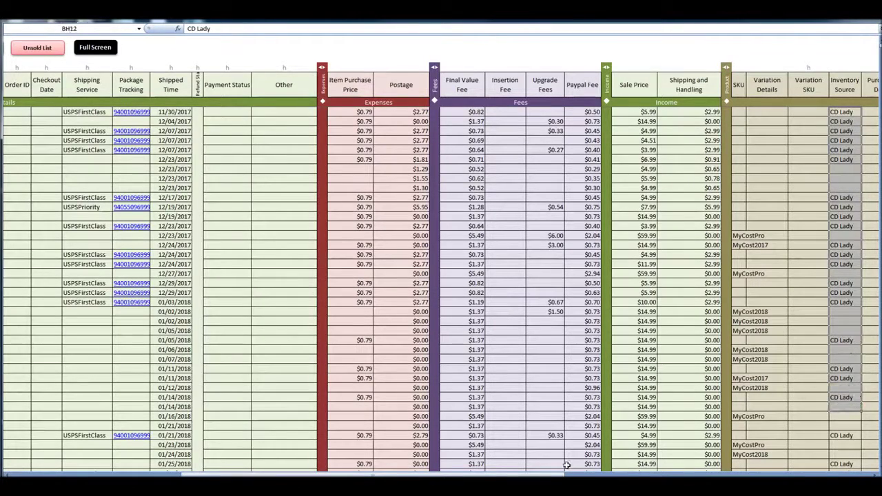
{"action": "left_click_drag", "start_coordinate": [571, 471], "coordinate": [413, 472]}
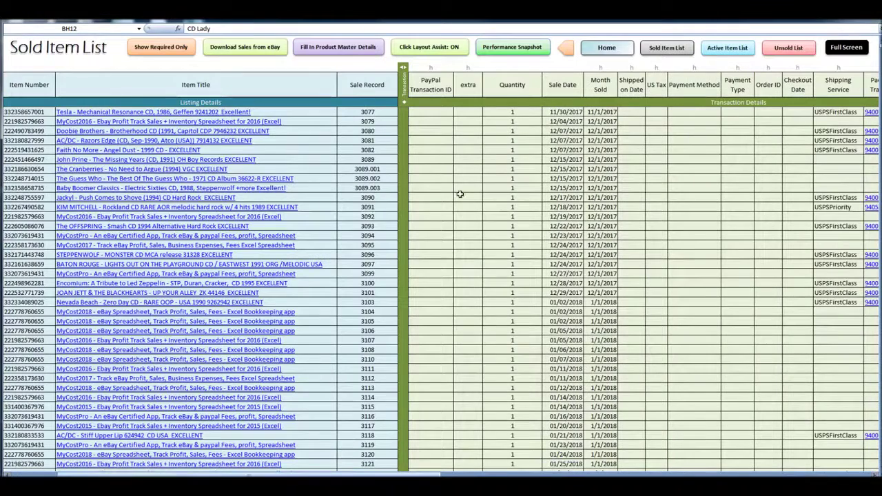
Step: Open the Performance Snapshot from the home page and refresh it for inventory source CD Lady, sold from 1/1 to 12/31
{"action": "left_click", "coordinate": [609, 52]}
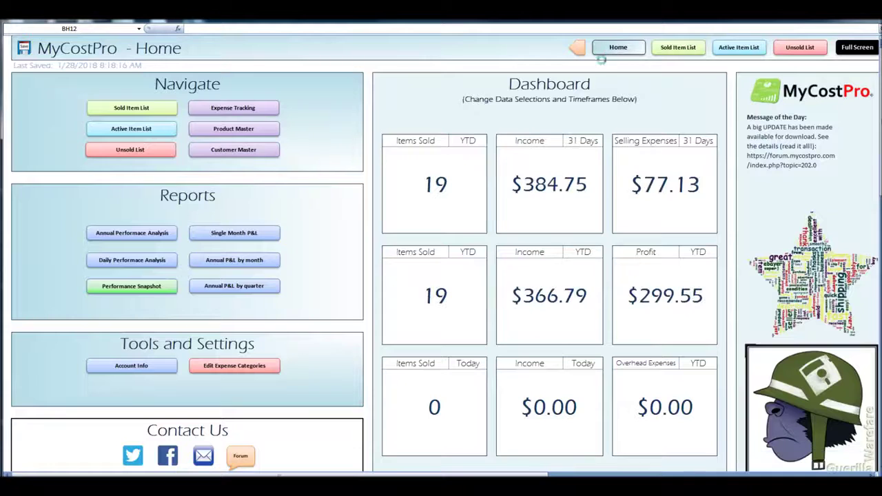
{"action": "left_click", "coordinate": [131, 289]}
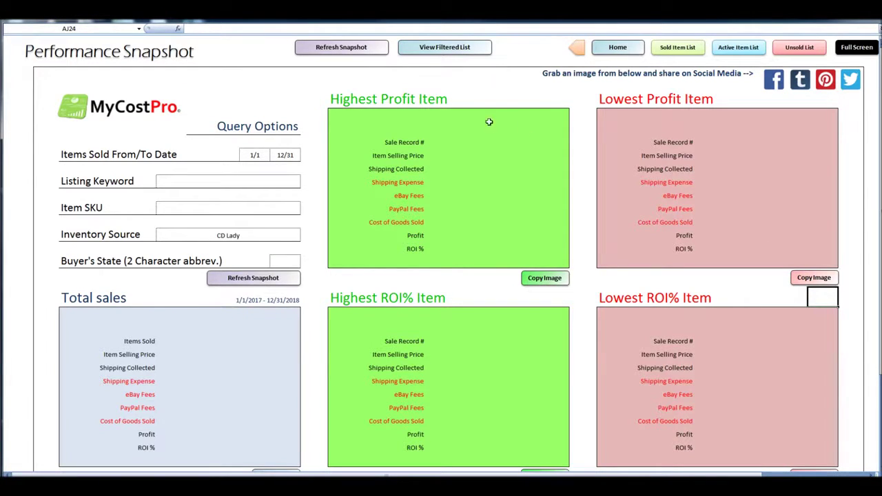
{"action": "left_click", "coordinate": [249, 238]}
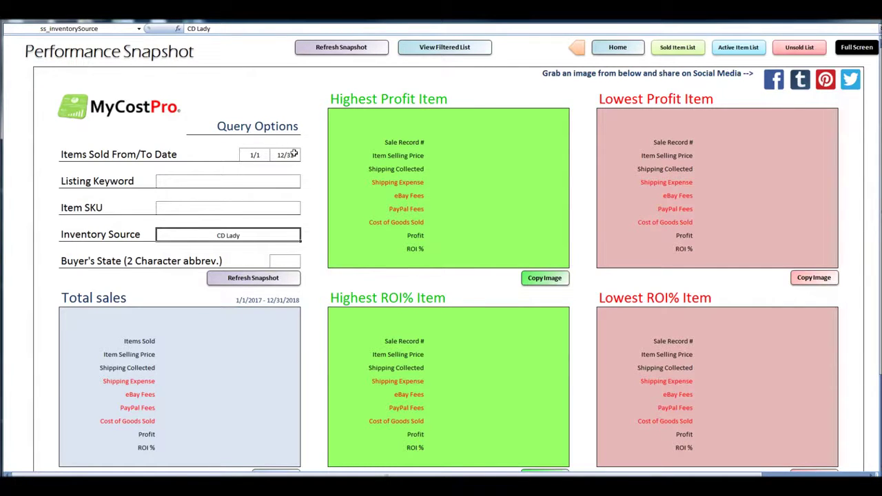
{"action": "left_click", "coordinate": [269, 281]}
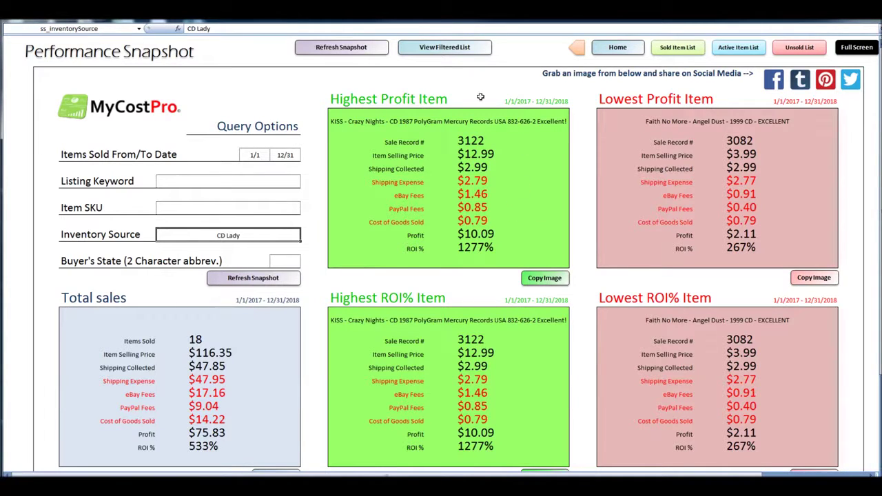
Step: View the snapshot's filtered itemized list and examine its columns through ROI, profit, buyer state and inventory source
{"action": "left_click", "coordinate": [447, 50]}
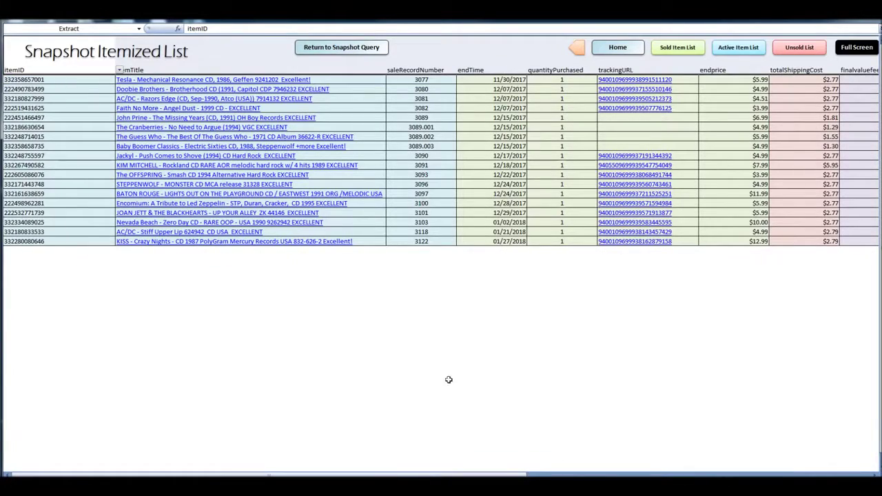
{"action": "left_click_drag", "start_coordinate": [499, 473], "coordinate": [792, 475]}
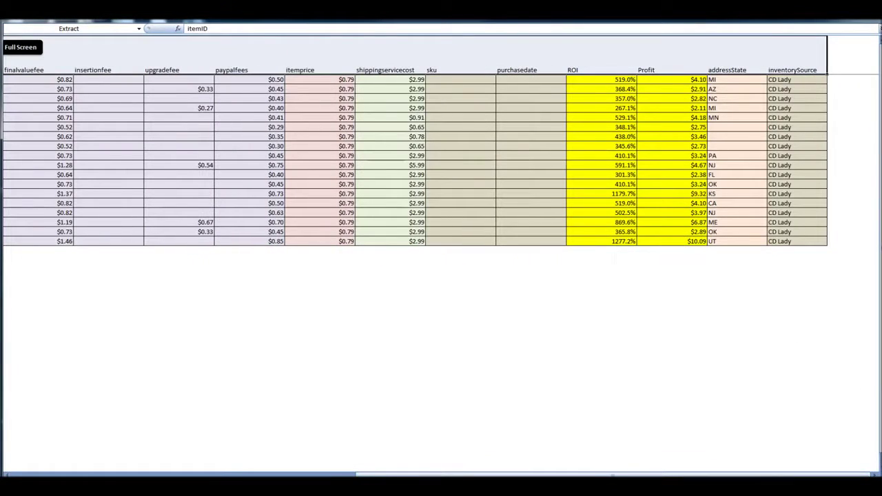
{"action": "left_click_drag", "start_coordinate": [482, 474], "coordinate": [269, 474]}
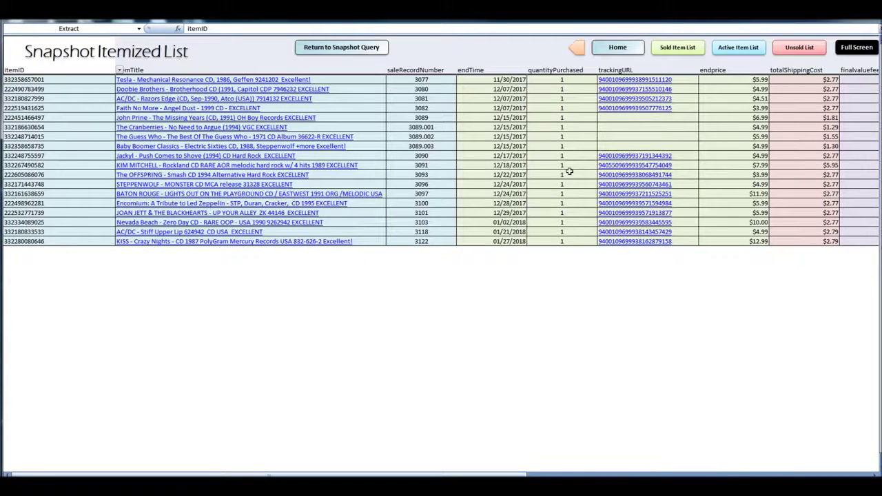